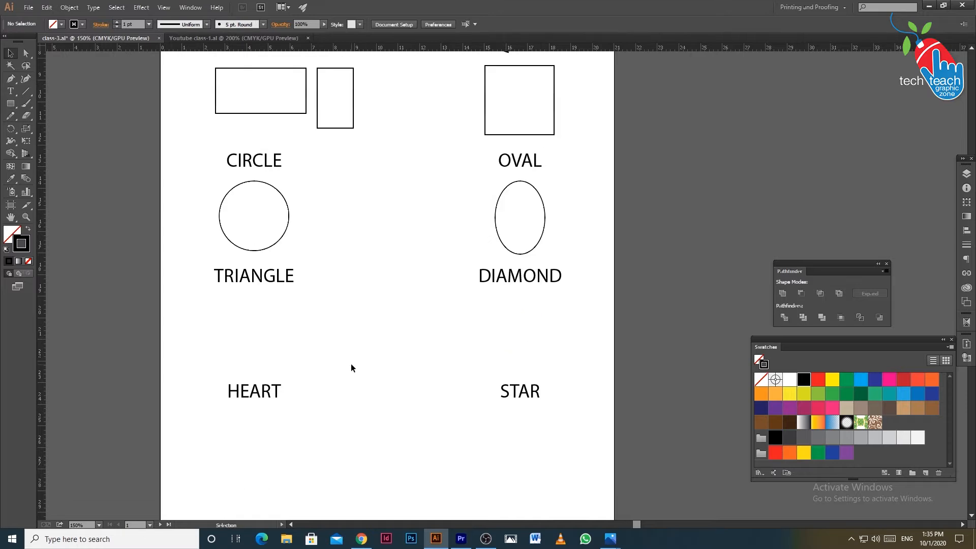
Create a three-sided polygon with a 1.495 cm radius beneath the TRIANGLE label and deselect it
click(10, 104)
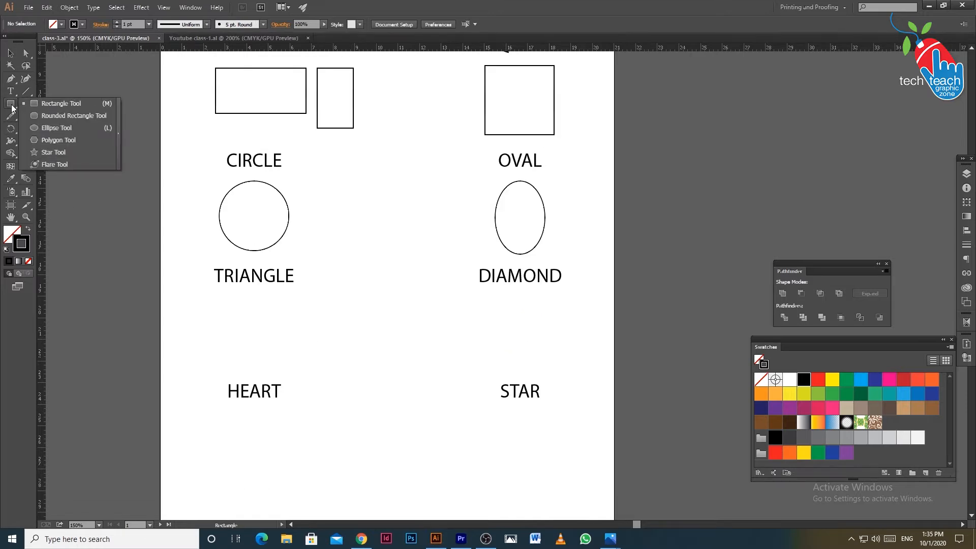
click(47, 142)
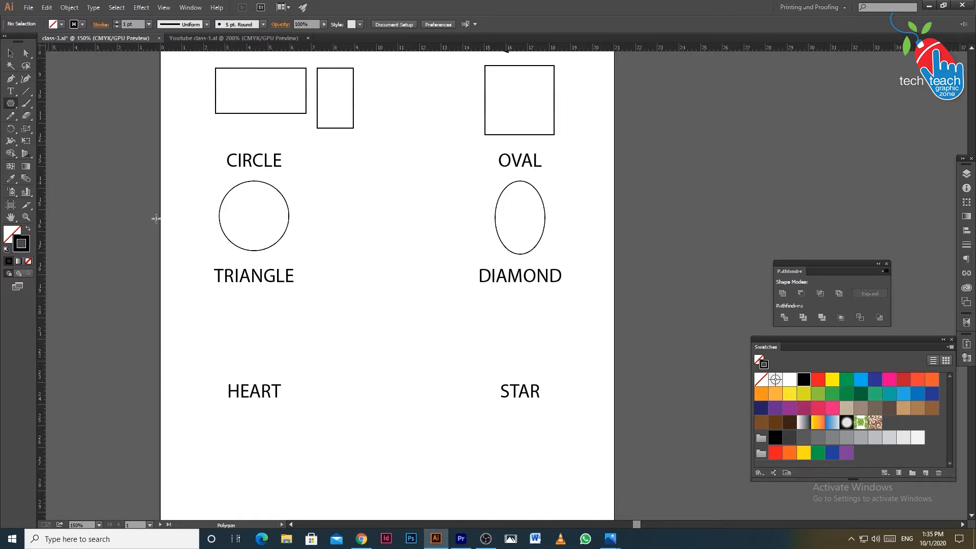
click(254, 330)
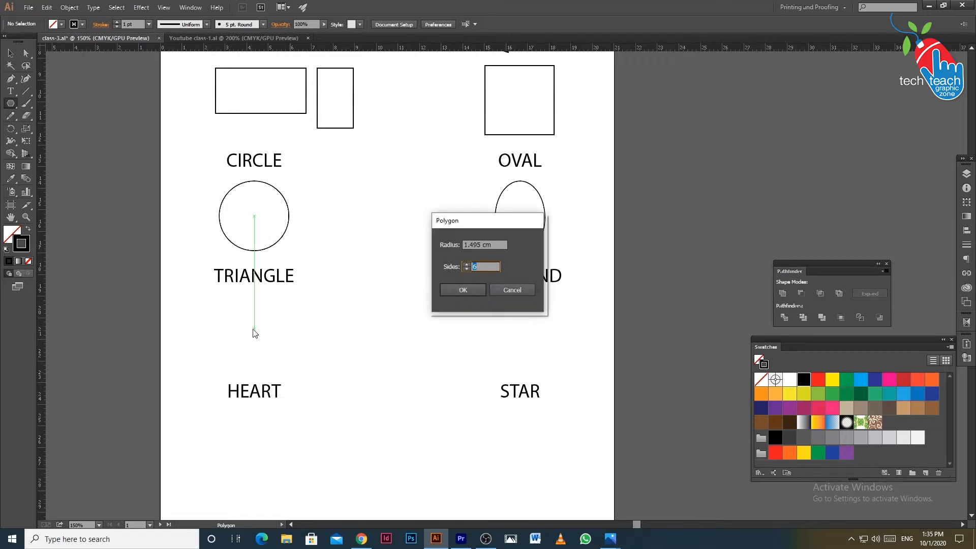
text(3)
click(447, 290)
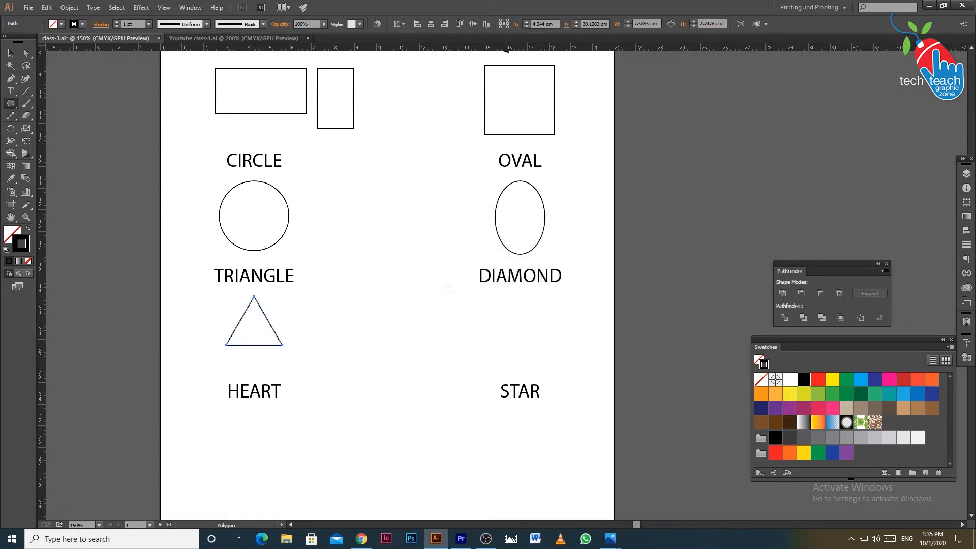
key(v)
click(557, 348)
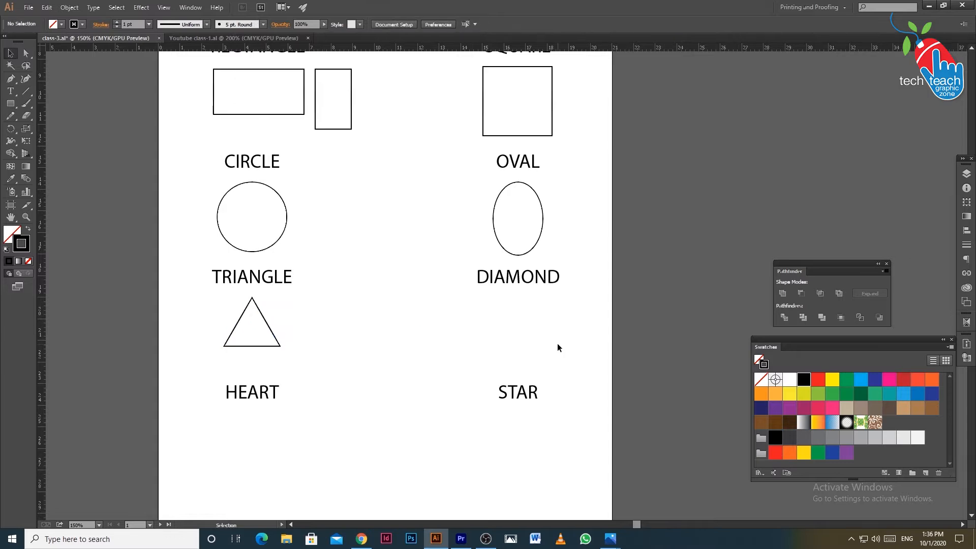
Draw a square about 2.9 cm wide beneath the DIAMOND label and rotate it 45°
click(11, 104)
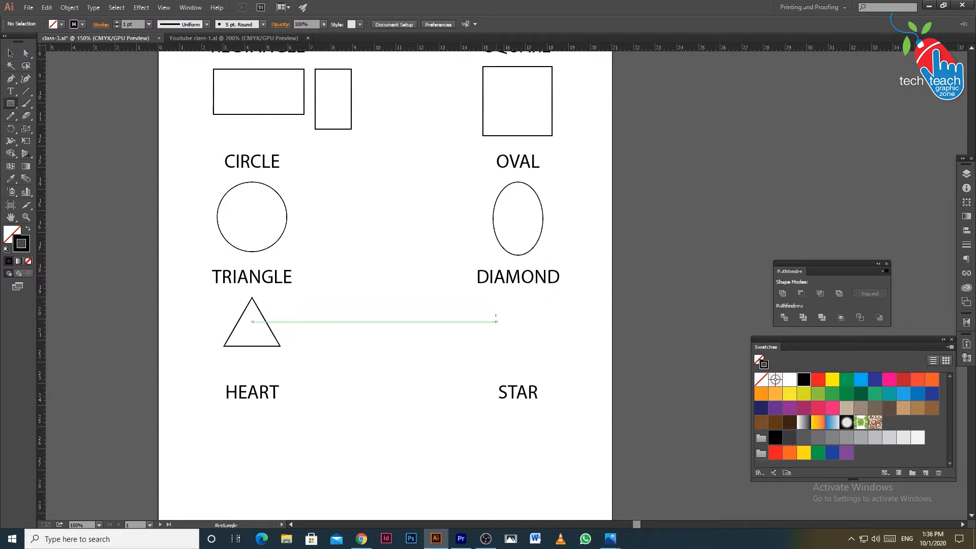
drag(482, 303, 540, 366)
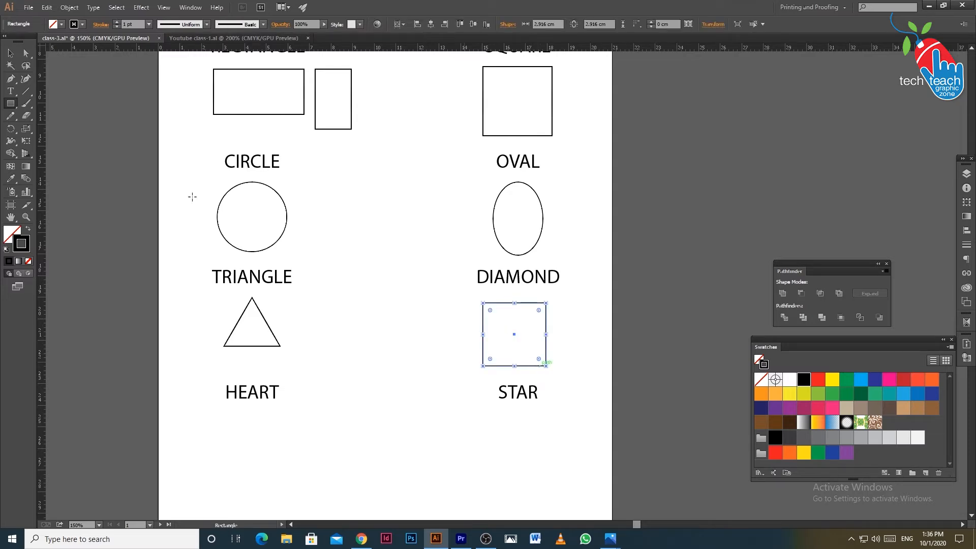
double_click(10, 129)
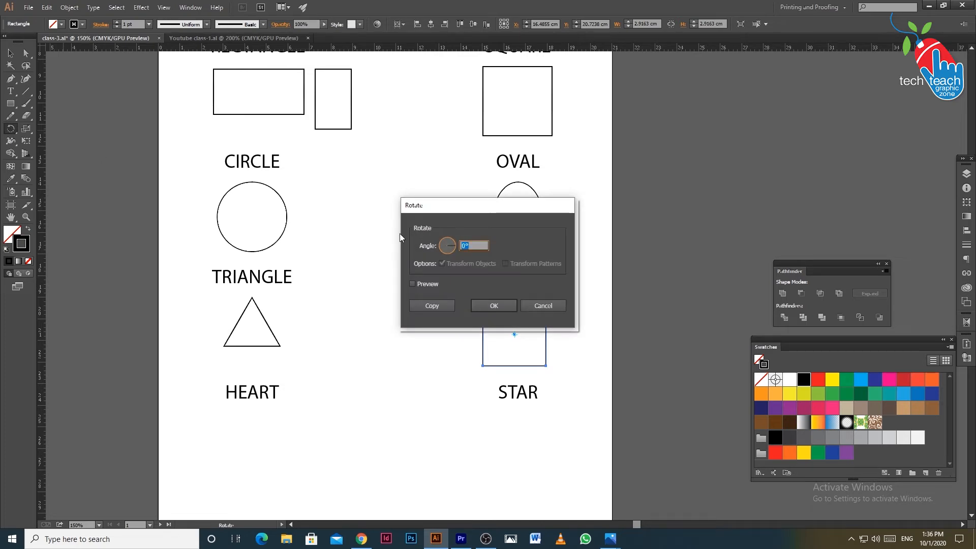
text(45)
click(493, 304)
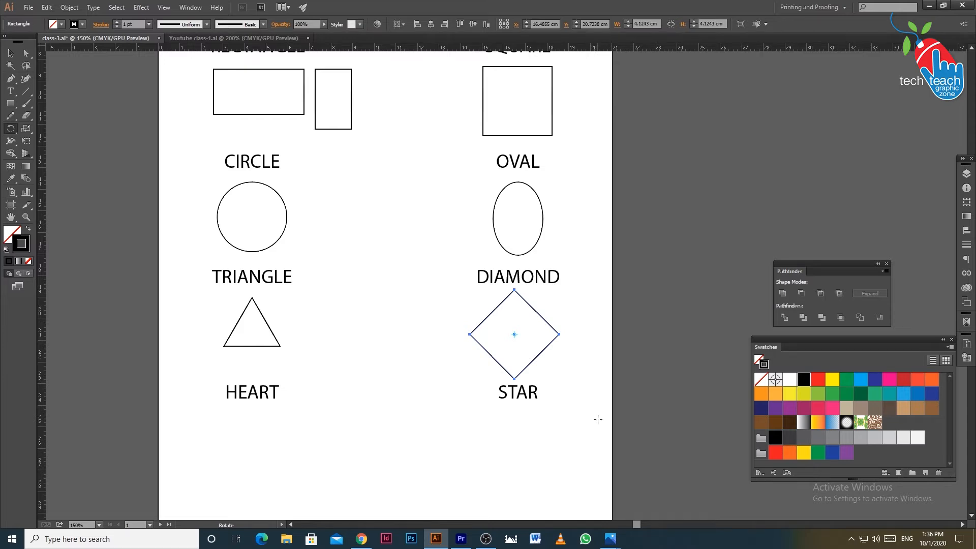
Apply Pathfinder Unite to the rotated square, then resize it into a diamond about 2.6 cm wide and 3.7 cm high
click(782, 295)
click(10, 53)
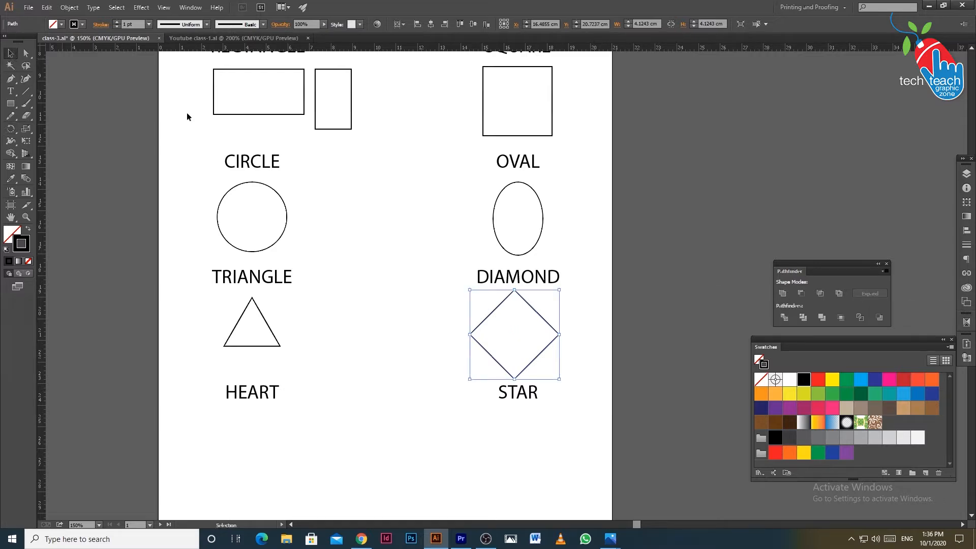
drag(561, 335, 543, 346)
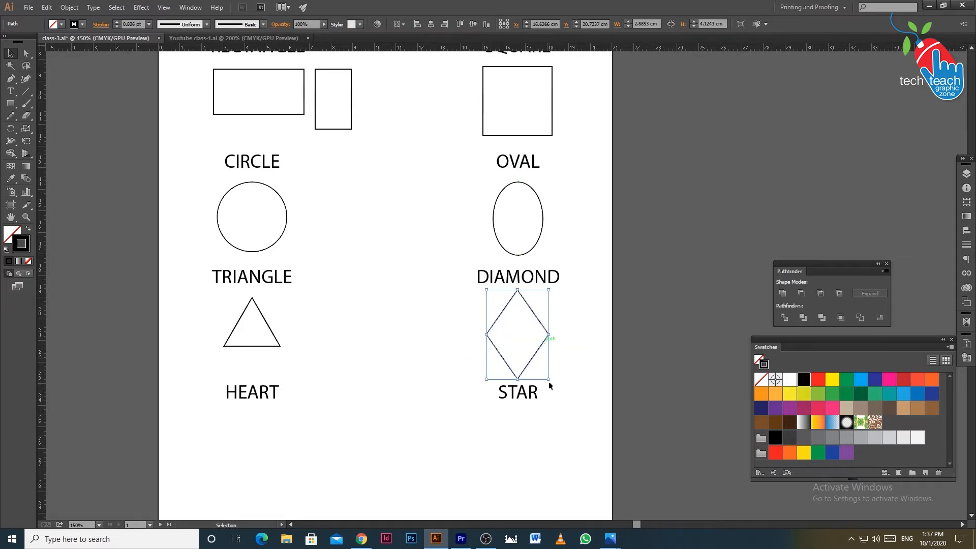
drag(549, 380, 545, 375)
Match the diamond's stroke to the triangle's using the Eyedropper and deselect it
click(13, 178)
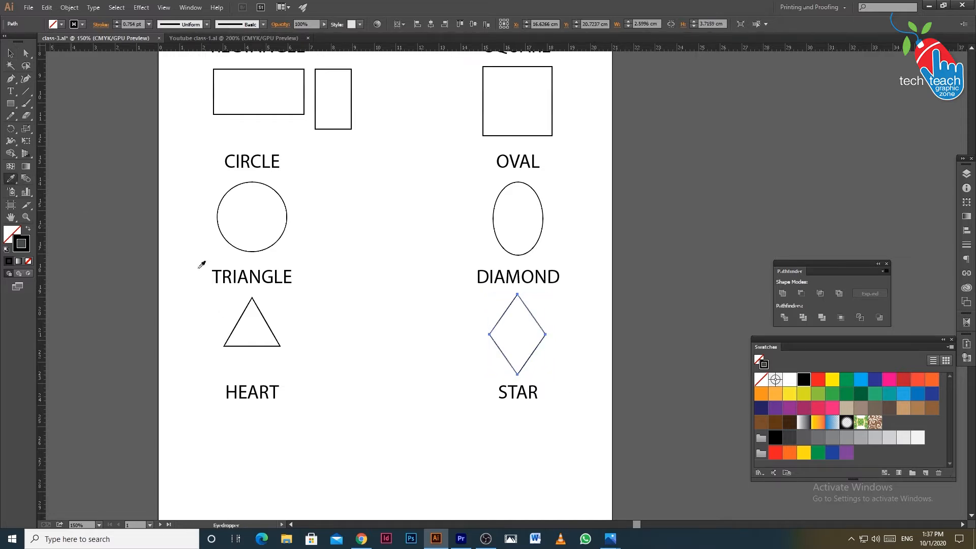
click(245, 312)
key(v)
click(377, 416)
Create a 4 cm by 2 cm rectangle and position it centred beneath the HEART label
key(space)
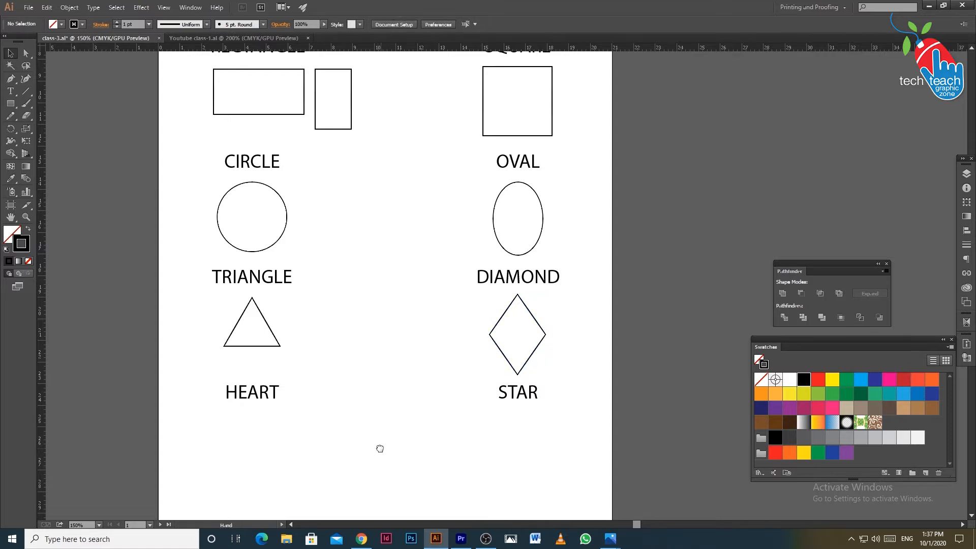
drag(380, 449, 410, 394)
key(m)
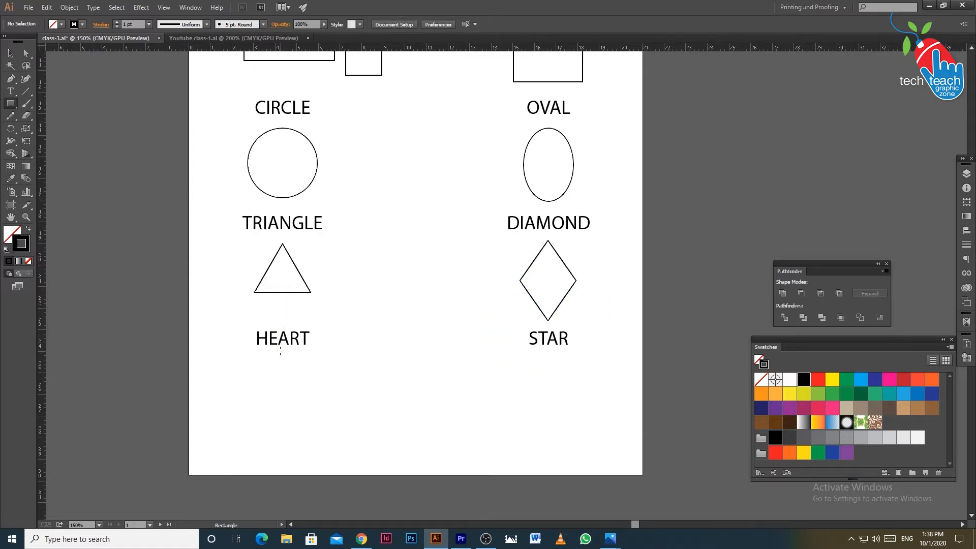
click(264, 388)
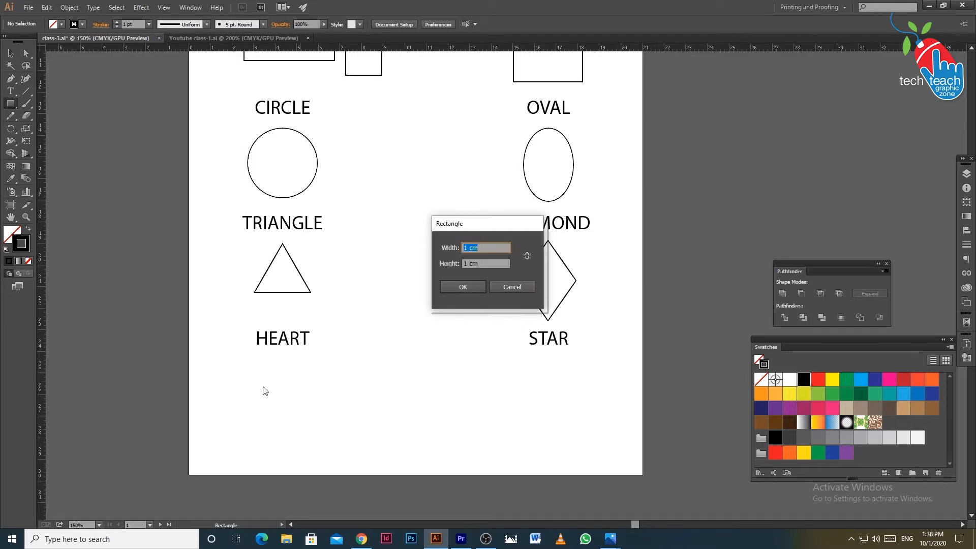
text(4)
key(Tab)
text(2)
click(460, 286)
click(10, 53)
click(277, 442)
drag(294, 428, 271, 409)
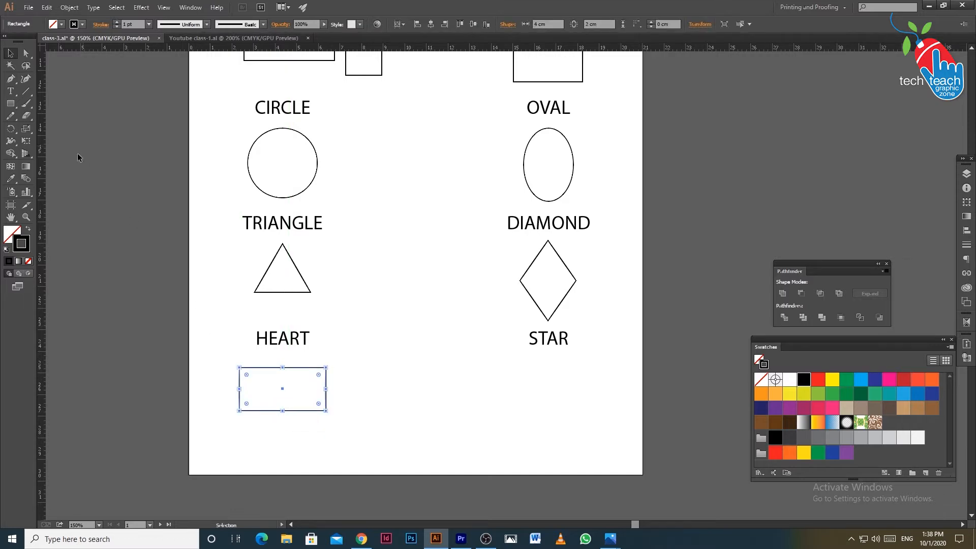
Make a copy of the rectangle rotated 90° about its centre to form a cross
double_click(10, 129)
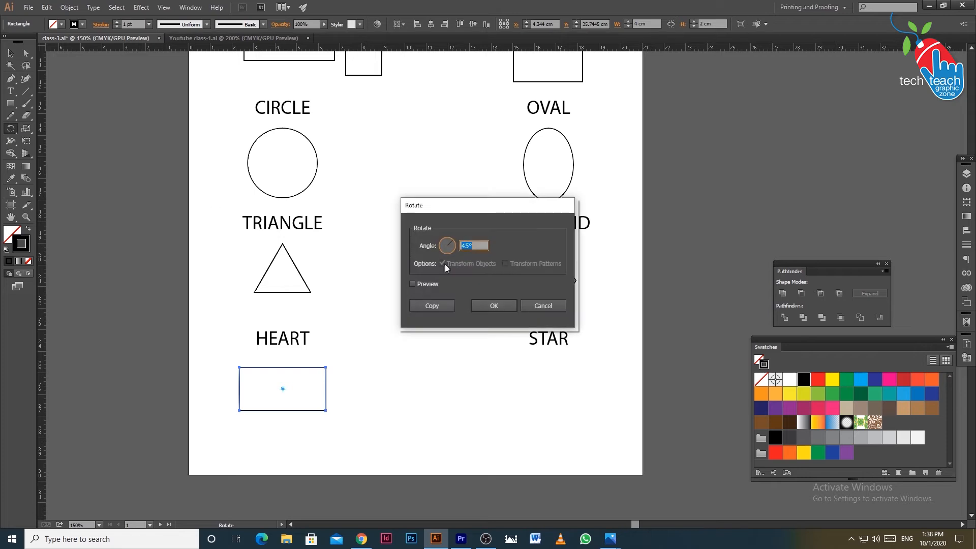
text(90)
click(432, 305)
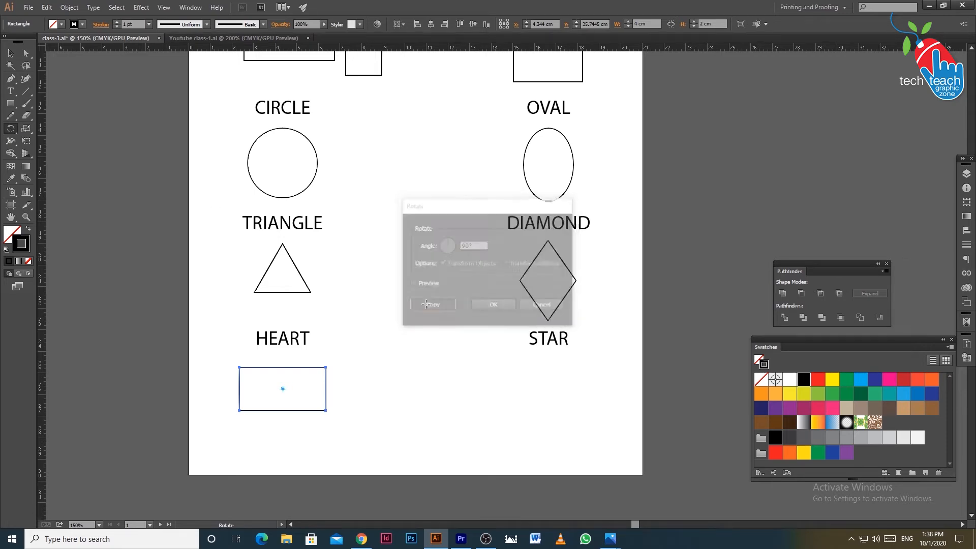
key(v)
Select both crossed rectangles and rotate them together by 45°
click(328, 428)
click(319, 410)
shift+click(293, 433)
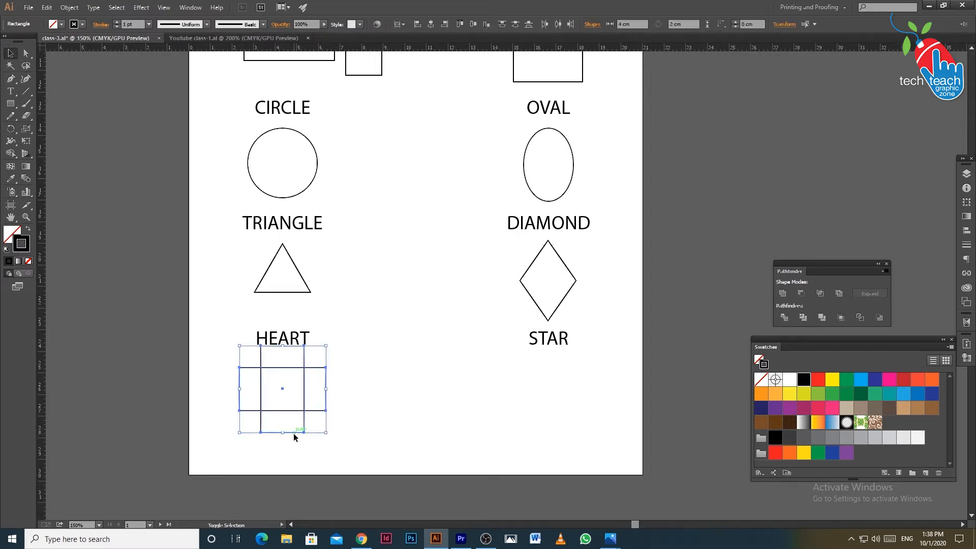
double_click(11, 130)
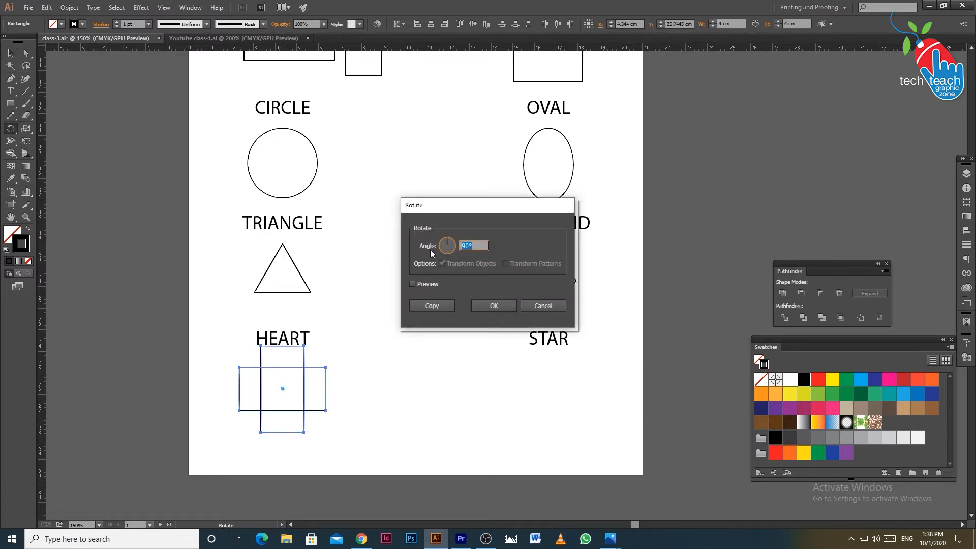
text(45)
click(490, 304)
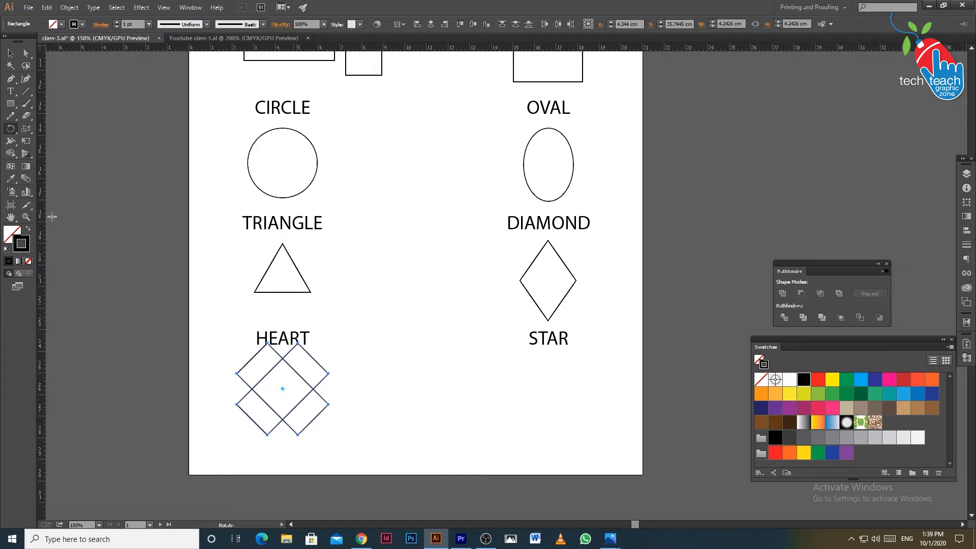
With the Shape Builder, remove the two lower arms of the crossed rectangles and merge the remaining regions into one angular heart
click(10, 157)
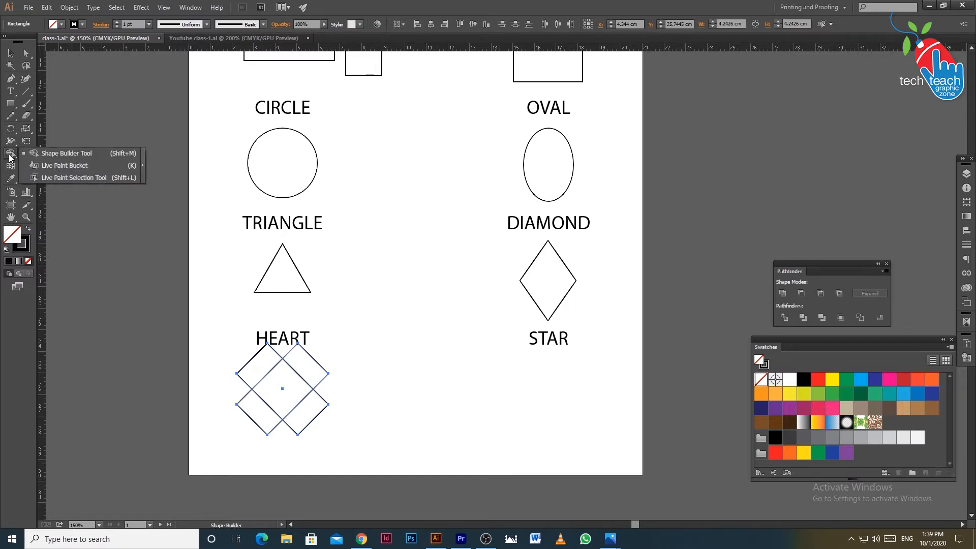
click(54, 154)
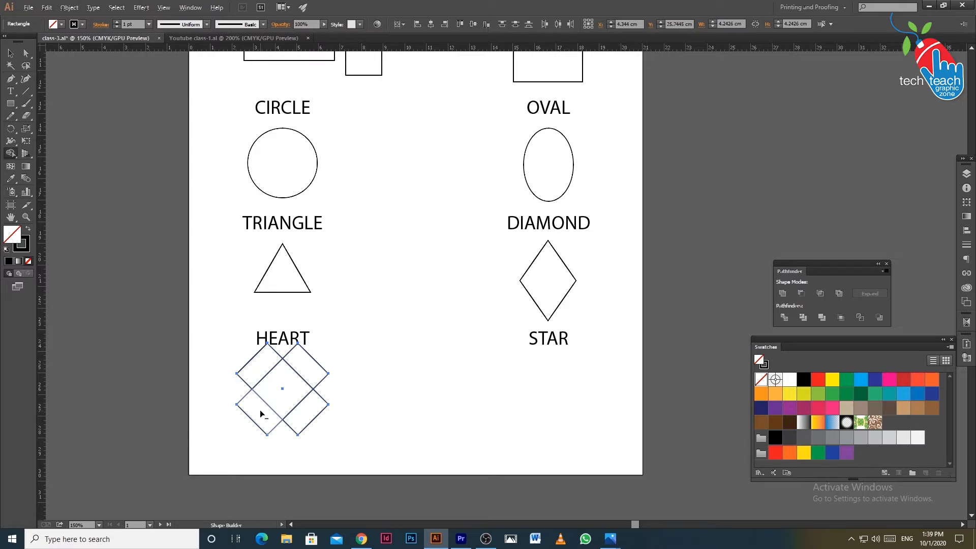
alt+click(261, 409)
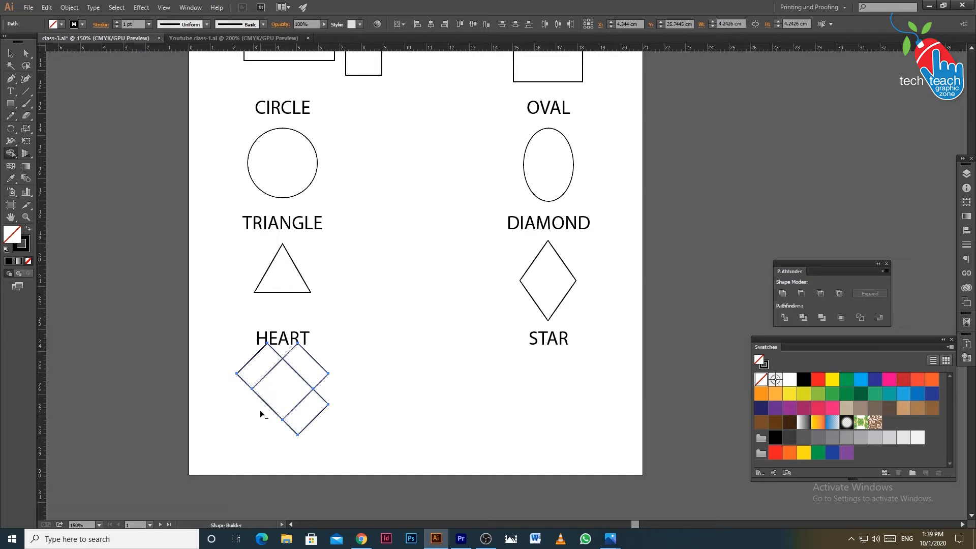
alt+click(313, 413)
mouse_move(258, 368)
mouse_down()
mouse_move(295, 387)
mouse_move(290, 398)
mouse_up()
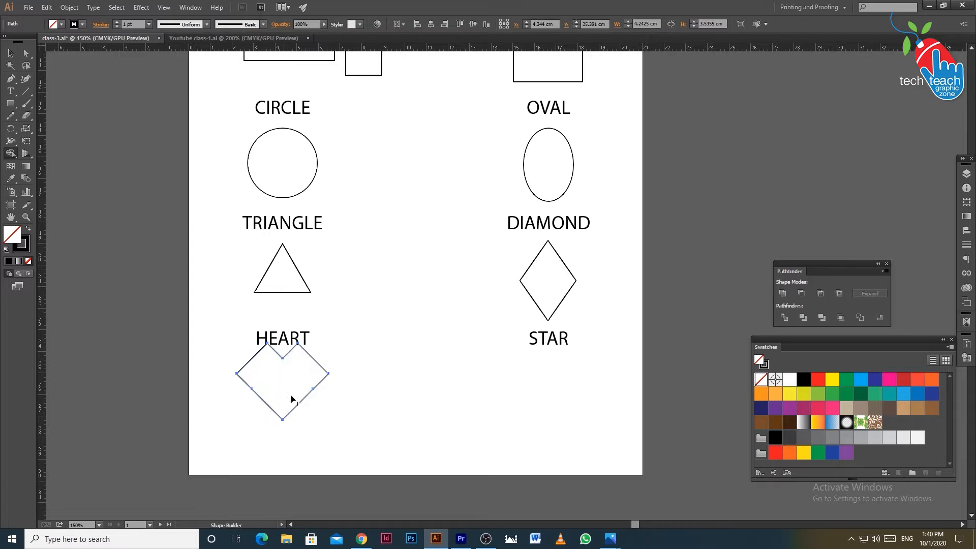
Move the angular heart shape slightly down so it clears the HEART label
click(10, 53)
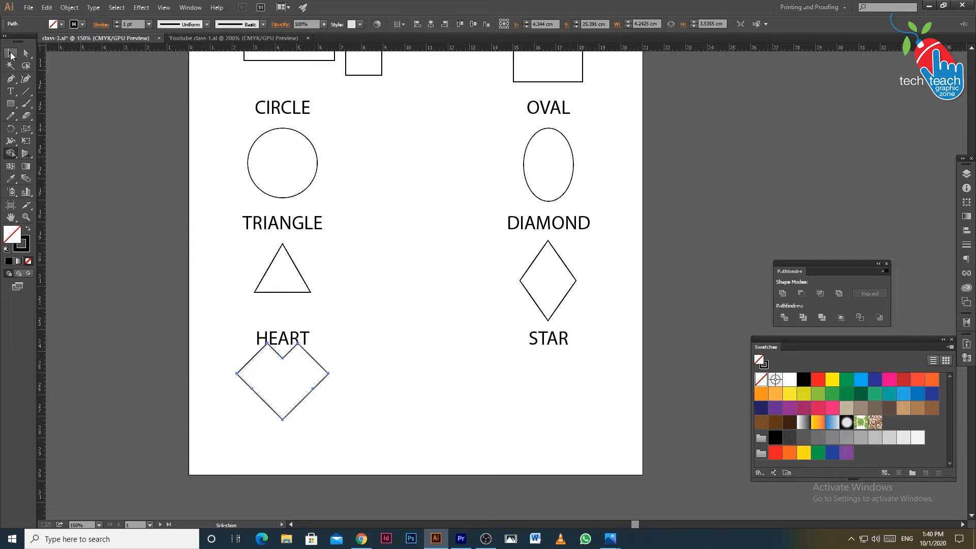
click(380, 409)
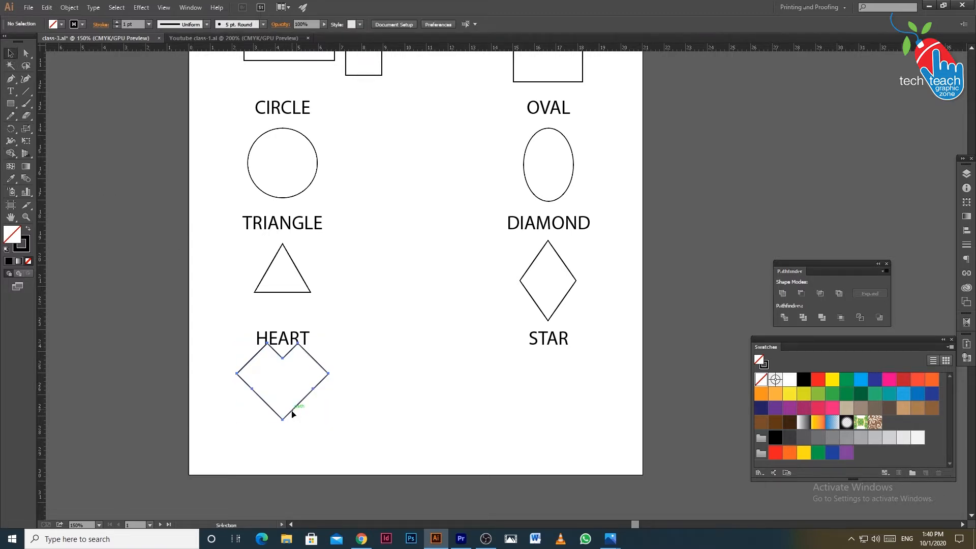
drag(291, 409, 288, 420)
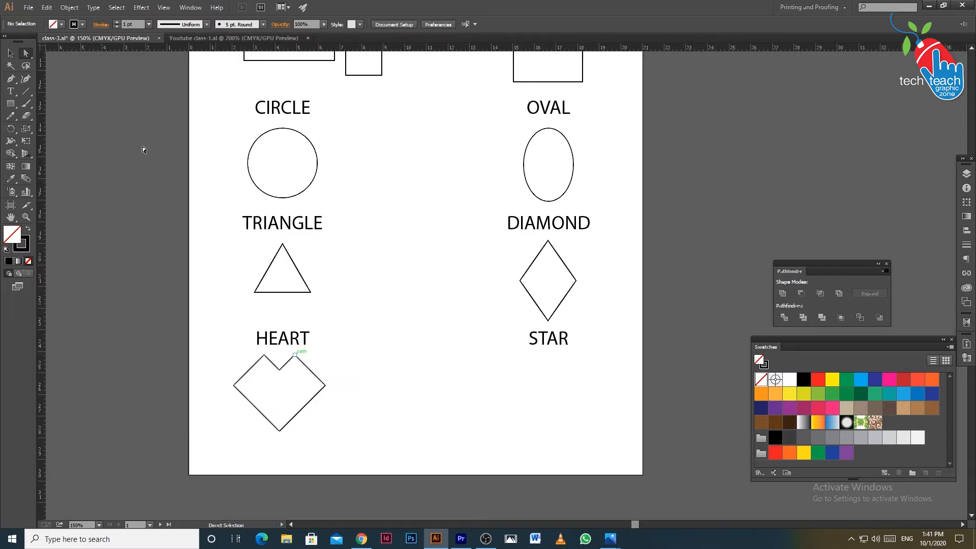
Round the two upper peaks and two side corners of the heart outline together into smooth lobes, then deselect it
click(264, 355)
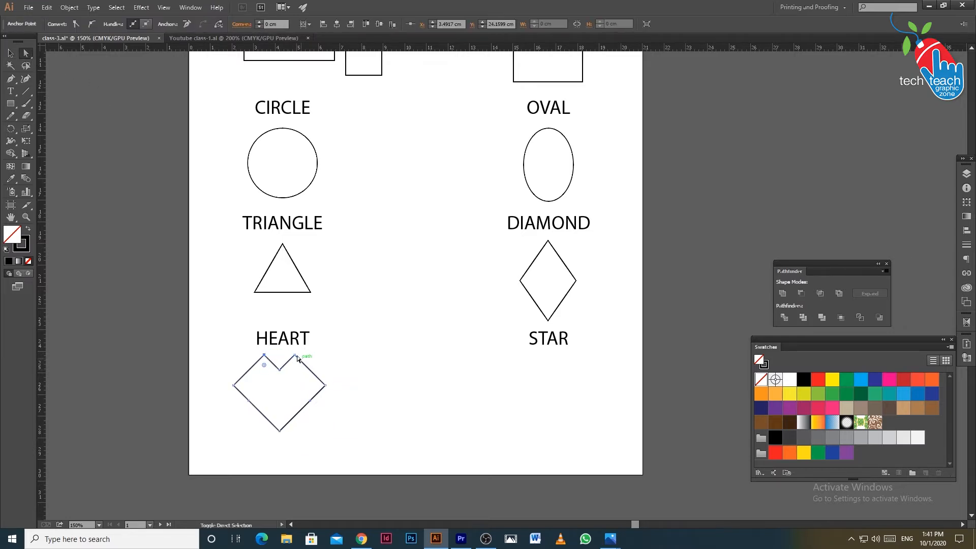
shift+click(295, 355)
shift+click(325, 386)
shift+click(234, 385)
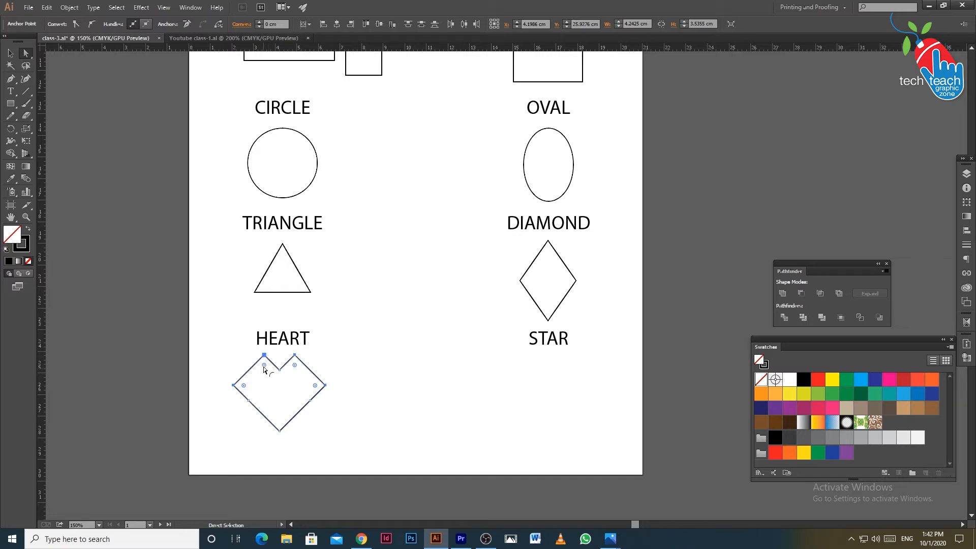
drag(263, 369, 274, 396)
drag(368, 468, 353, 440)
click(354, 441)
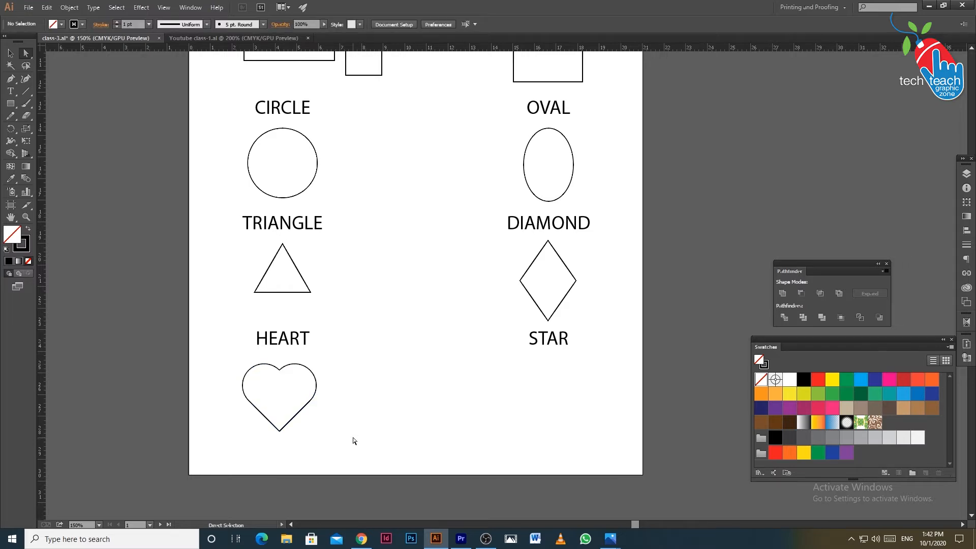
Draw a five-pointed star centred beneath the STAR label and deselect it
drag(577, 345, 472, 348)
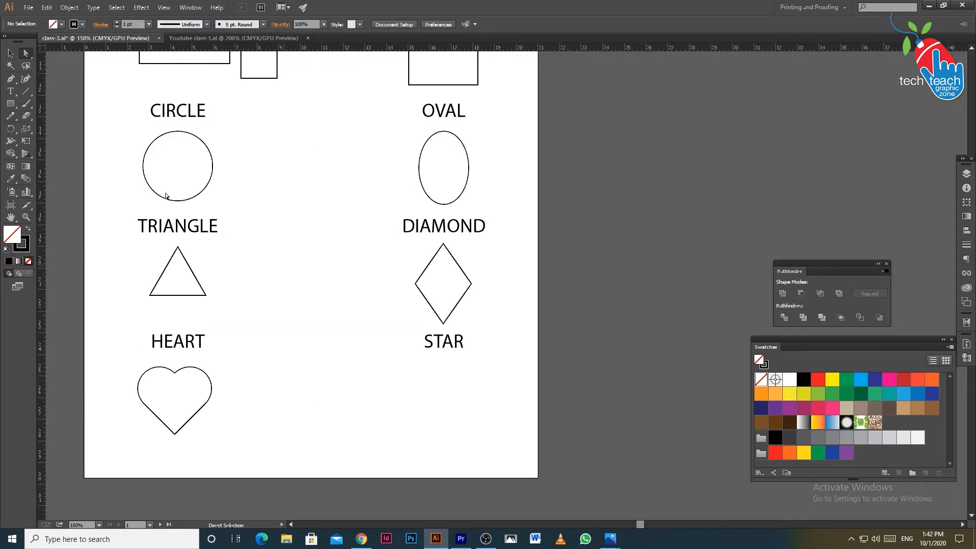
click(10, 103)
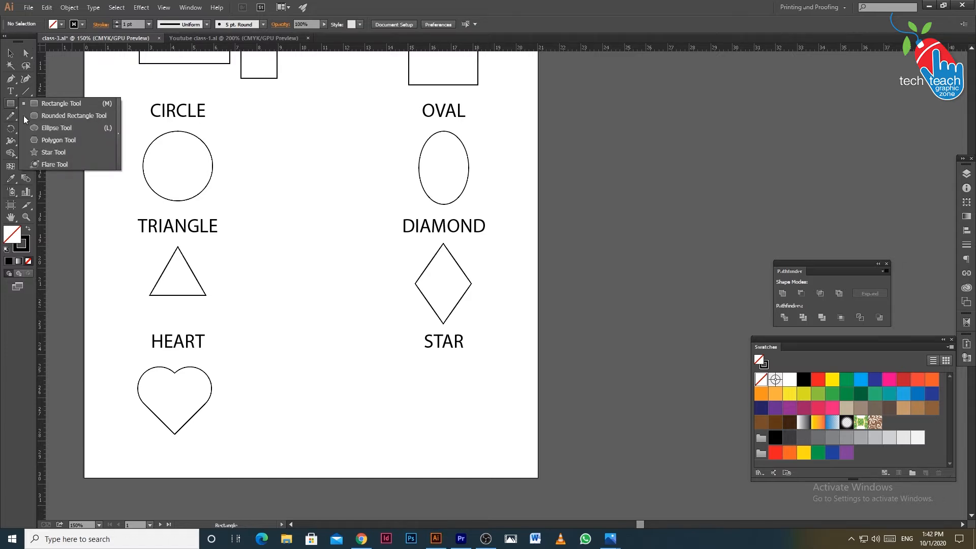
click(49, 153)
drag(421, 386, 433, 437)
click(10, 54)
click(315, 406)
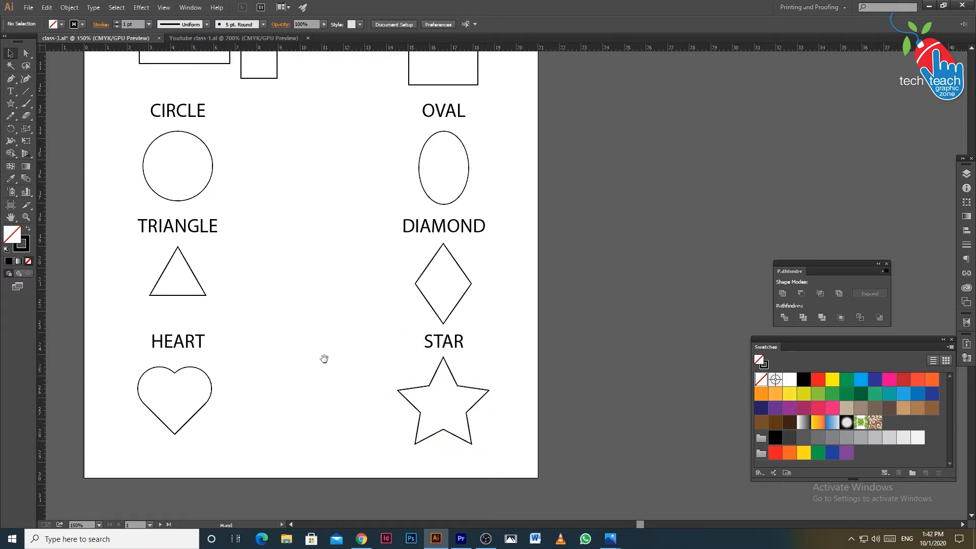
Set the zoom to 120% and look over the finished sheet of labelled shapes
drag(379, 349, 395, 473)
mouse_move(361, 342)
mouse_down()
mouse_move(363, 377)
mouse_move(350, 354)
mouse_up()
click(83, 523)
text(120)
key(Return)
drag(297, 447, 255, 437)
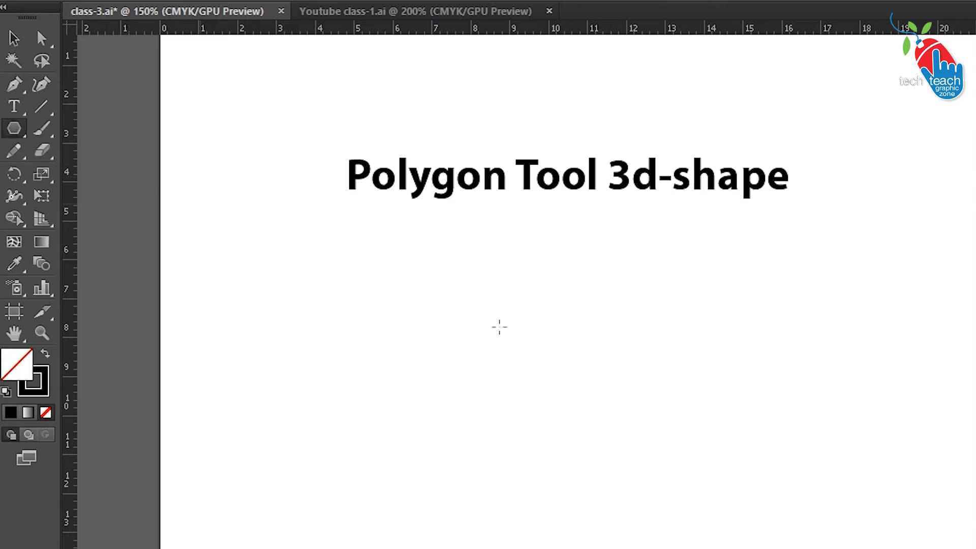
Create a six-sided polygon with a 2.5138 cm radius beneath the "Polygon Tool 3d-shape" title and rotate it 90°
click(501, 394)
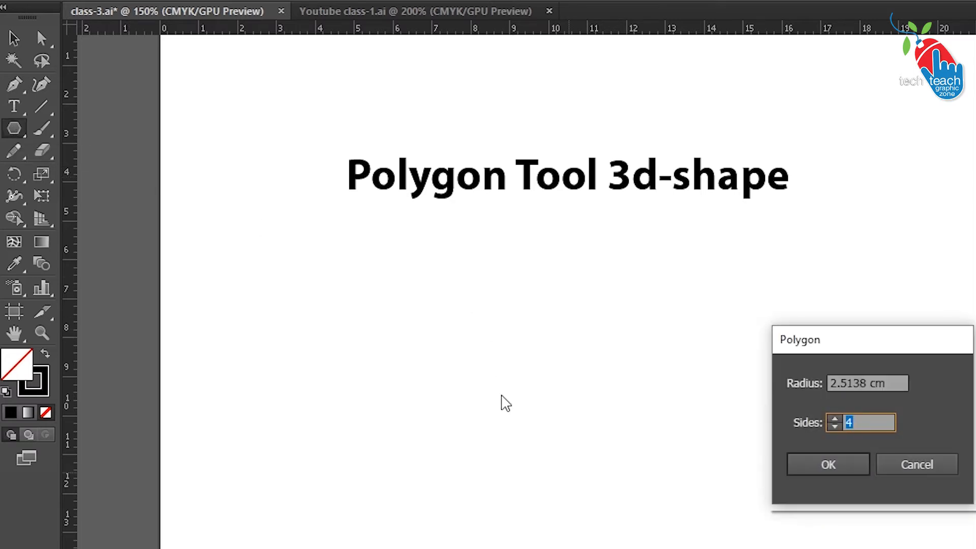
text(6)
key(Return)
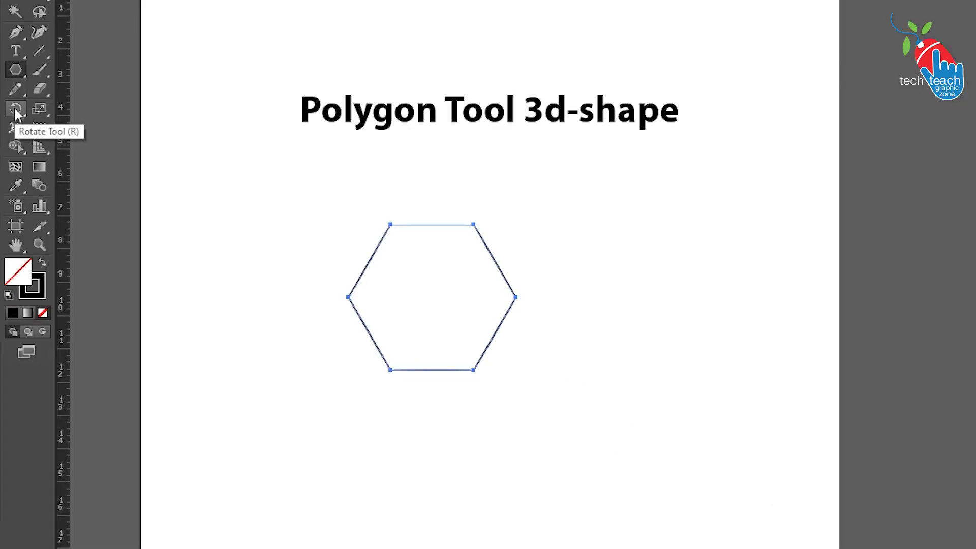
click(15, 110)
double_click(15, 110)
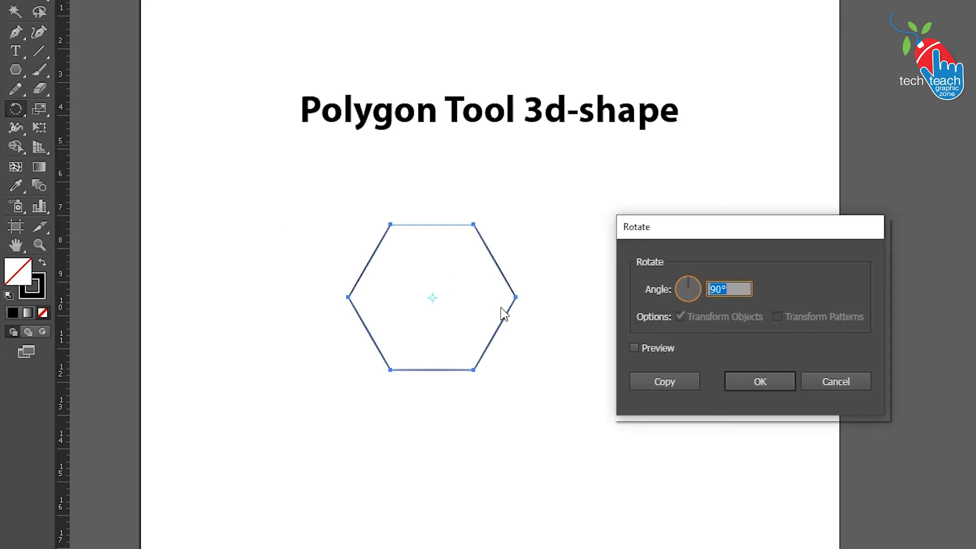
click(760, 380)
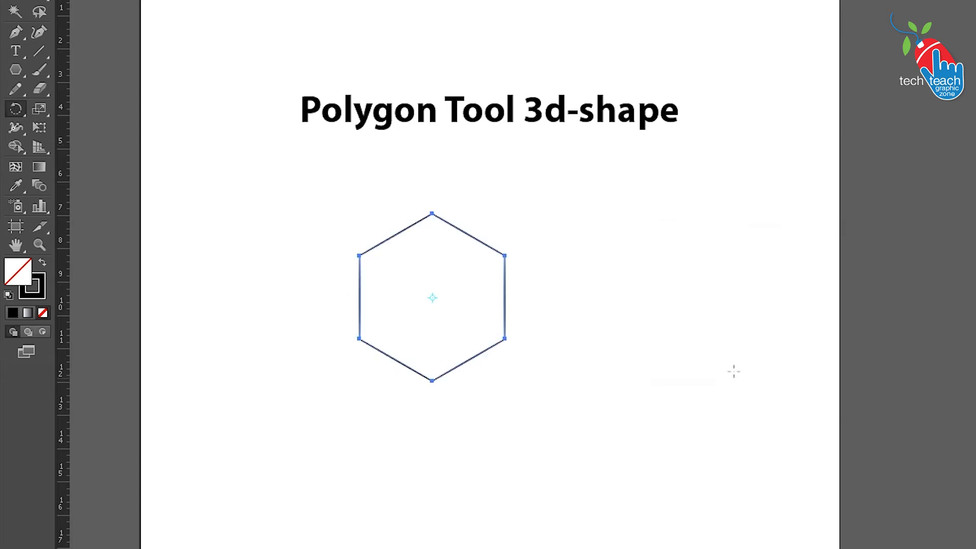
Move the rotated hexagon slightly straight down and deselect it
click(17, 1)
drag(480, 355, 479, 364)
click(478, 409)
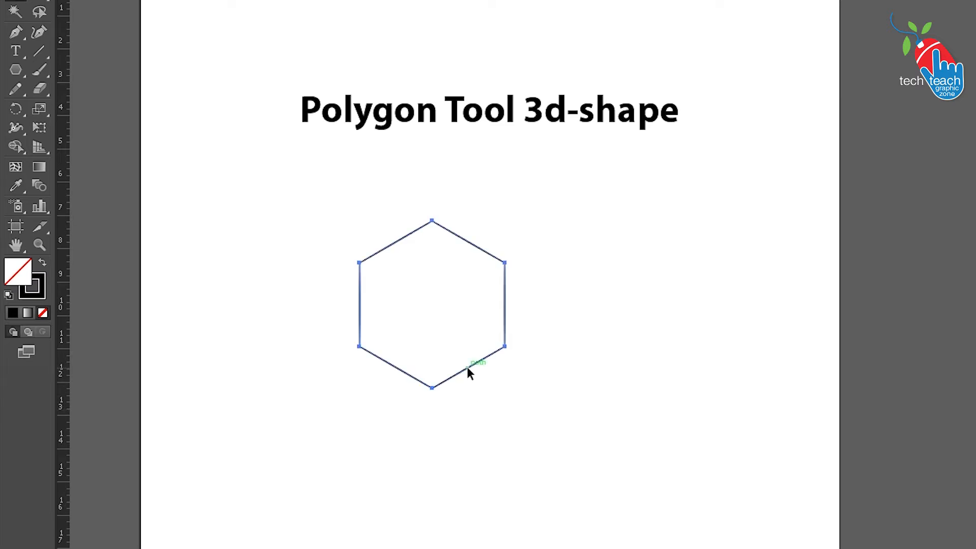